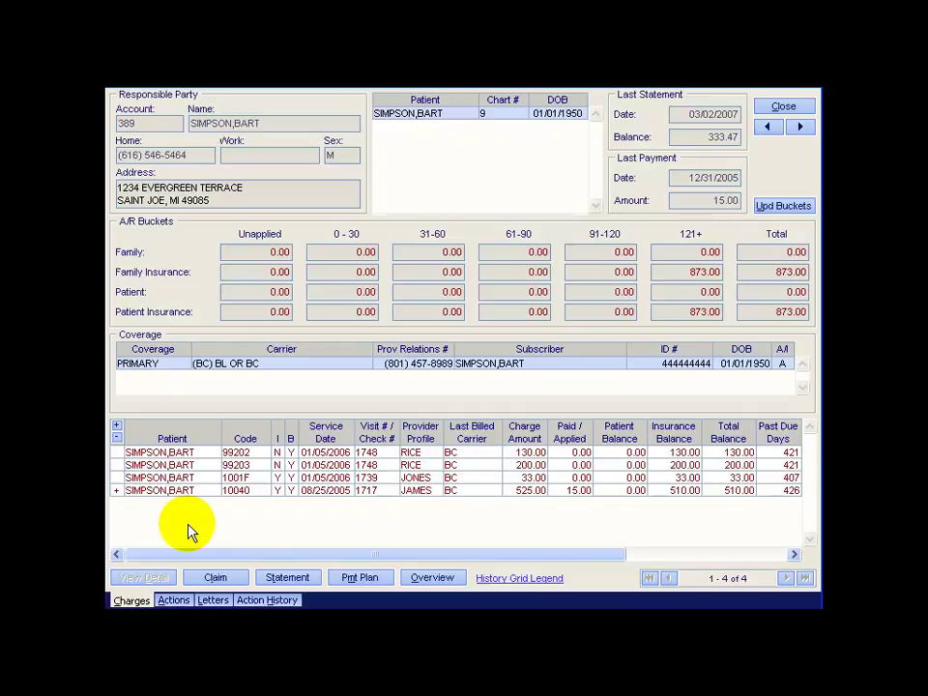
Step: Start a collections action for the account and set its action code to REVIEWED
click(175, 601)
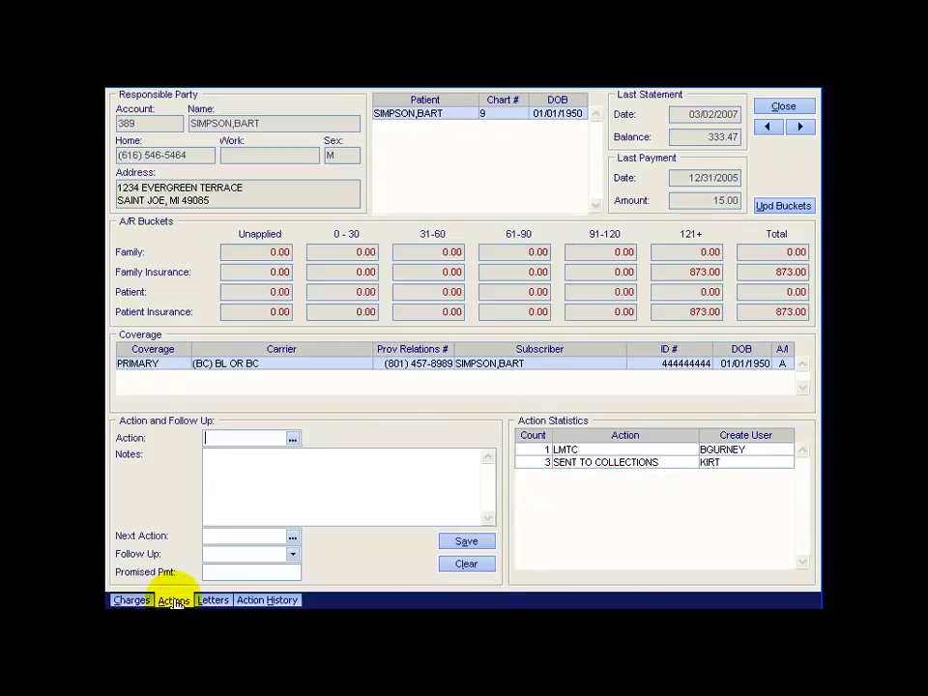
click(292, 438)
scroll(300, 334, down, 1)
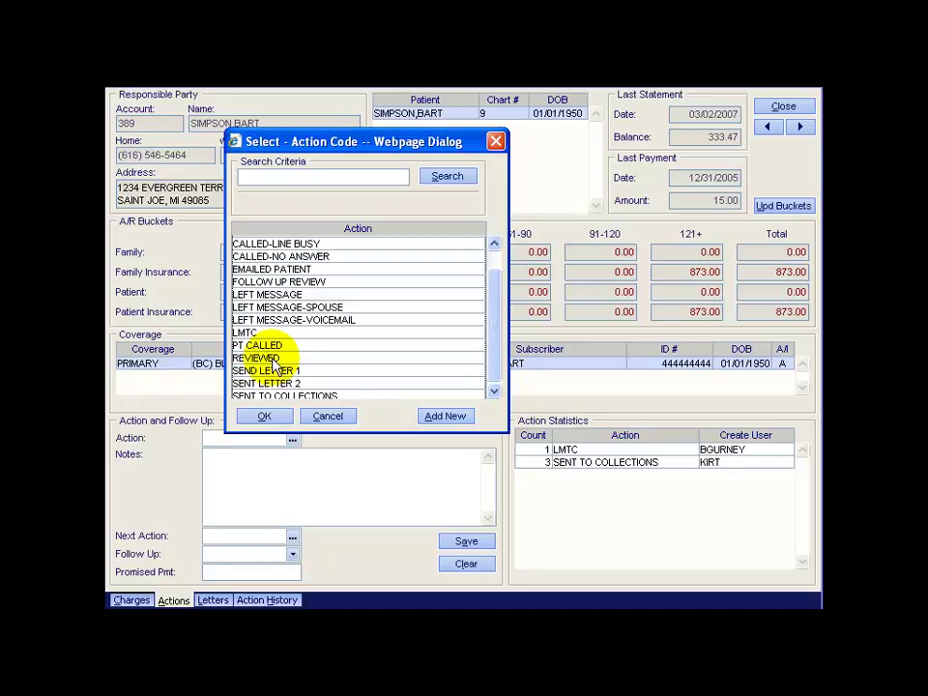
double_click(273, 359)
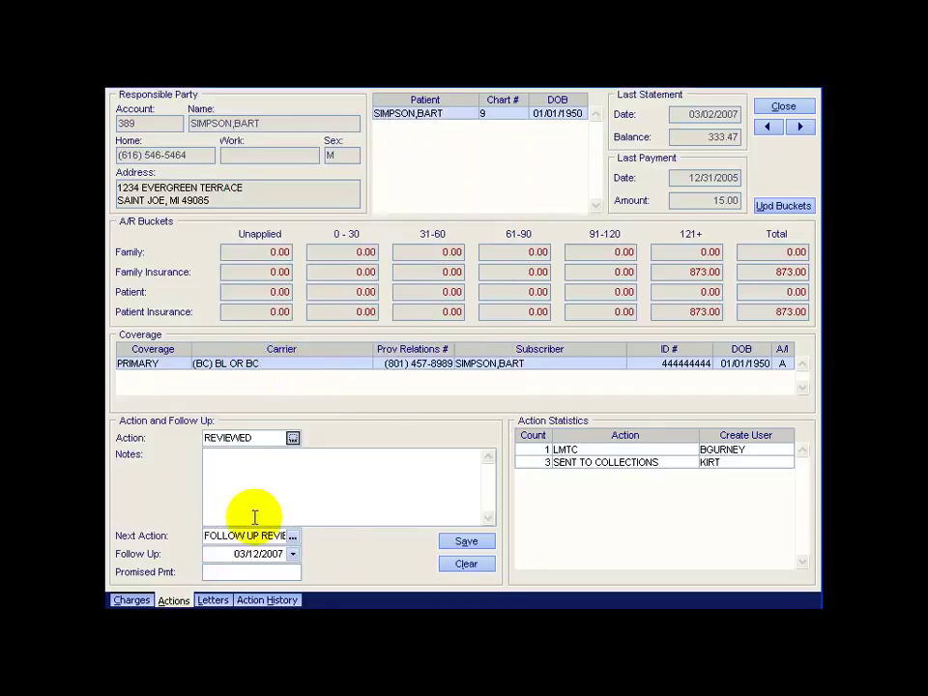
Step: Enter the action note "REVIEWED ACCT - ID# IS MISSING ALPHA PRE-FIX I WILL CALL BCBS TOMORROW TO TRY AND IDENTIFY THIS."
click(248, 462)
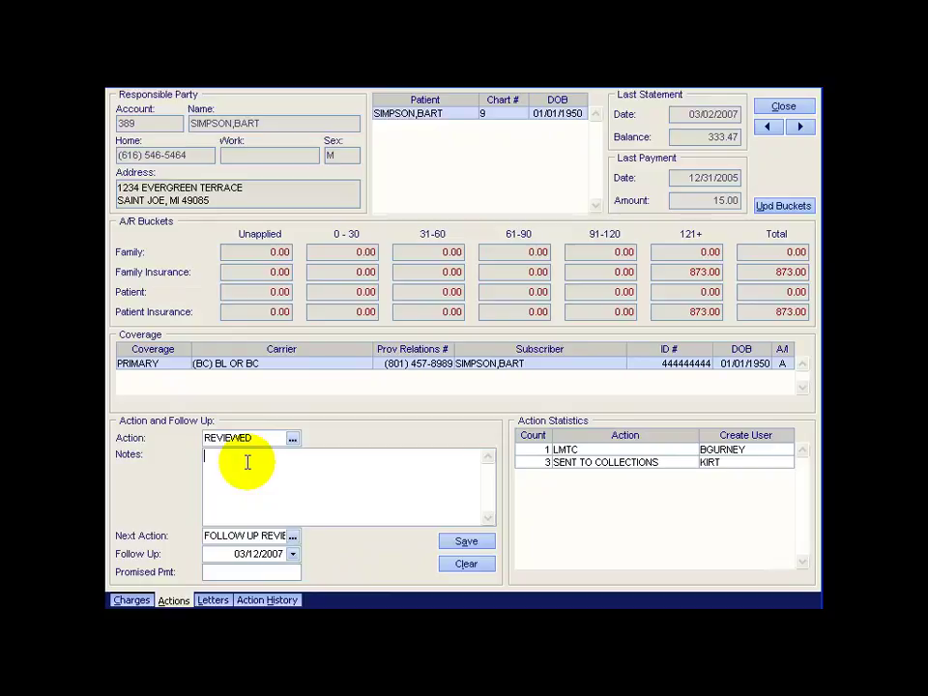
text(REVIEWED ACCT - ID# IS MISSING)
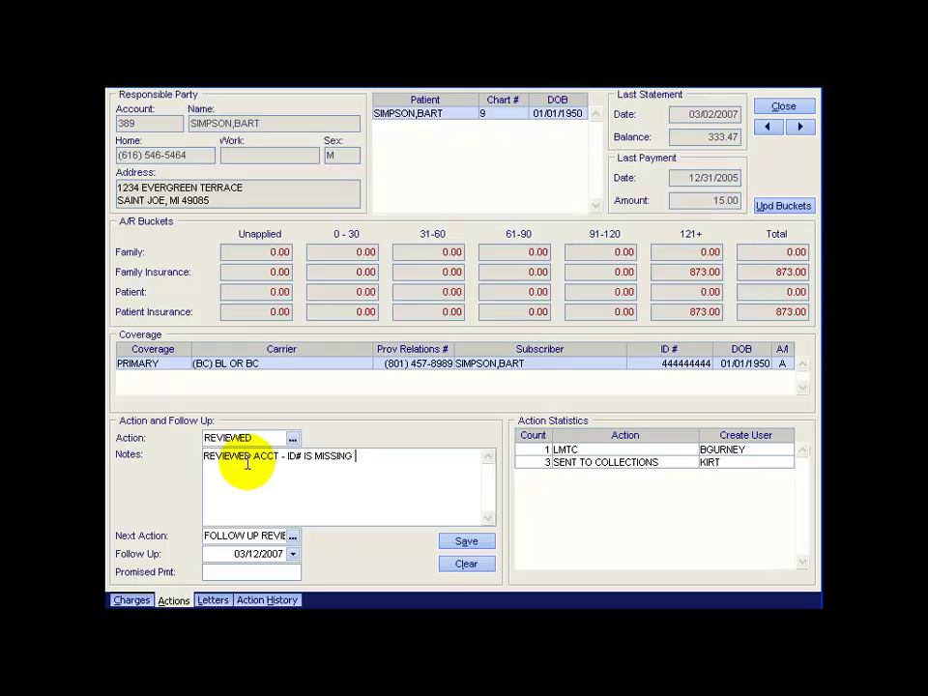
text( ALPHA RE)
text(PRE)
text(-FIX I WILL CALL )
text(BCBS TOMORROW TO )
text(TRY AND I)
text(DENTIFY THIS.)
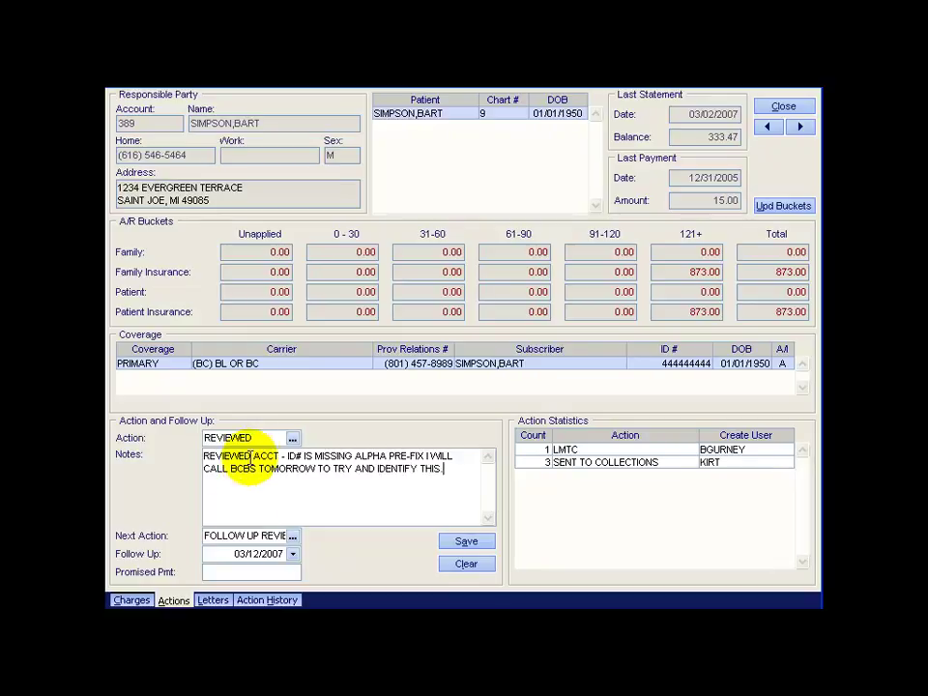
Step: Clear the prefilled next action and look through the available action codes for a replacement
double_click(217, 537)
key(Delete)
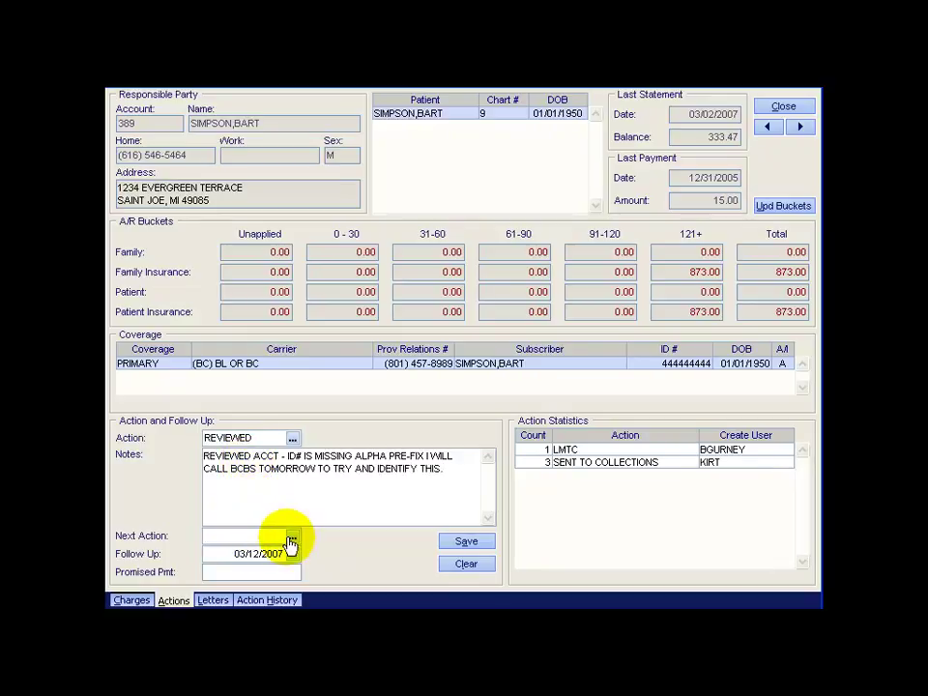
click(292, 536)
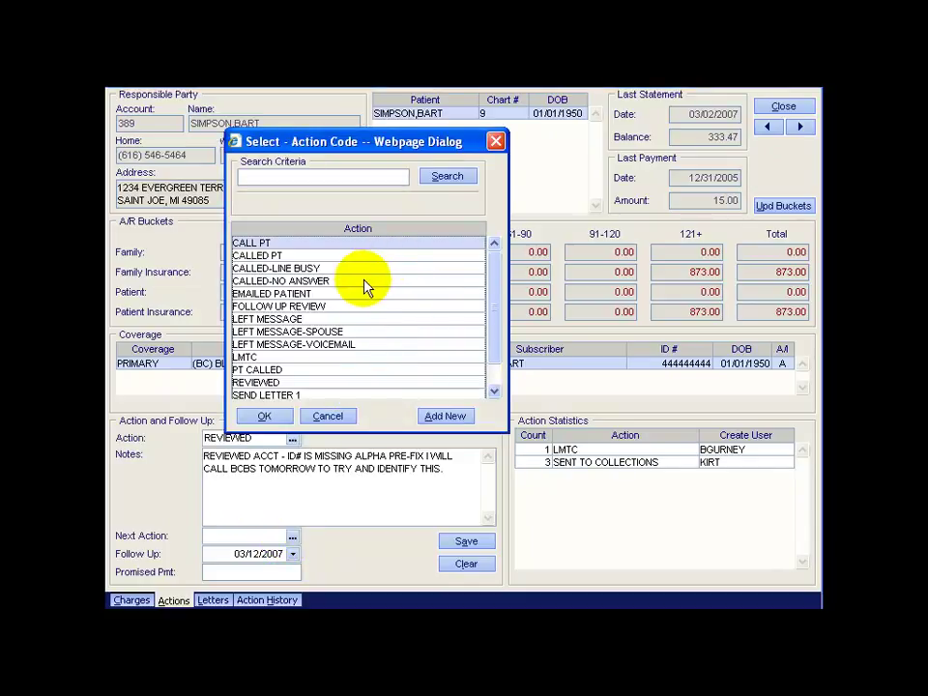
scroll(365, 290, down, 1)
scroll(367, 290, up, 1)
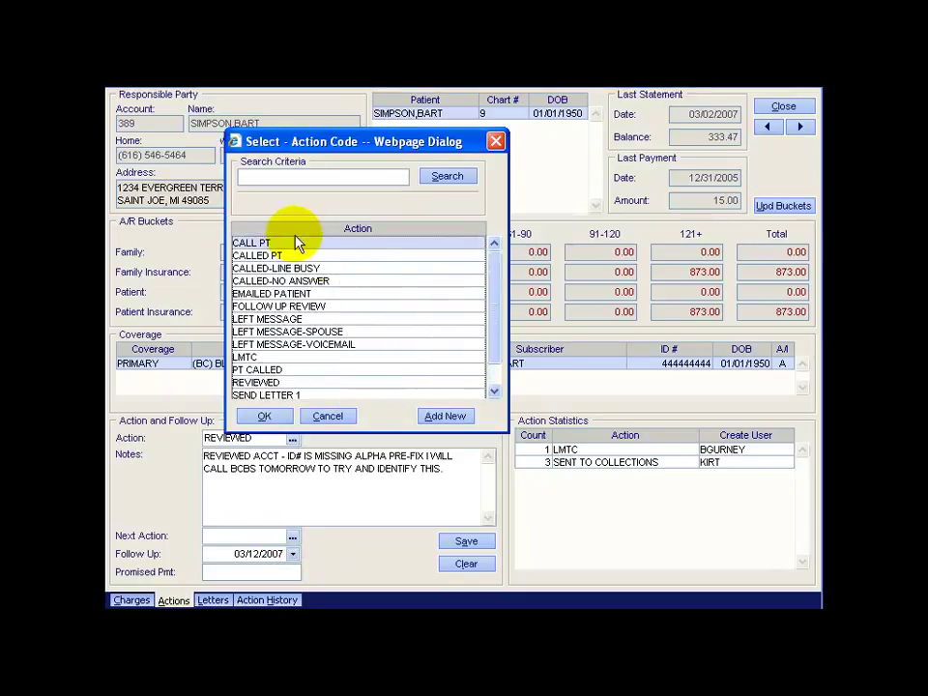
scroll(304, 295, down, 1)
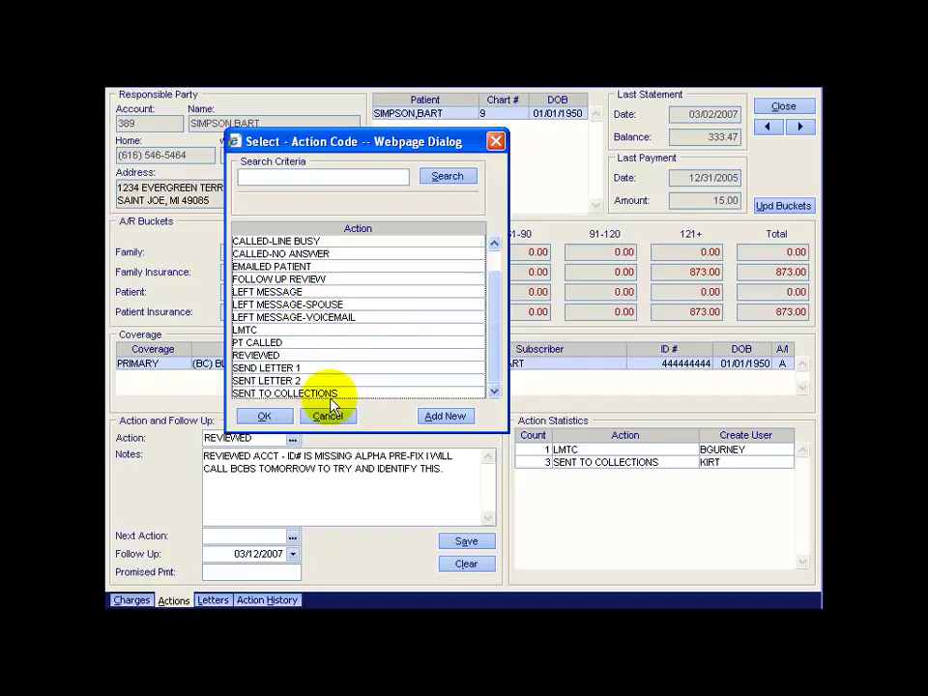
Step: Add and save a new collections action code CALL INS with 1 follow-up day
click(440, 420)
text(CALL NS)
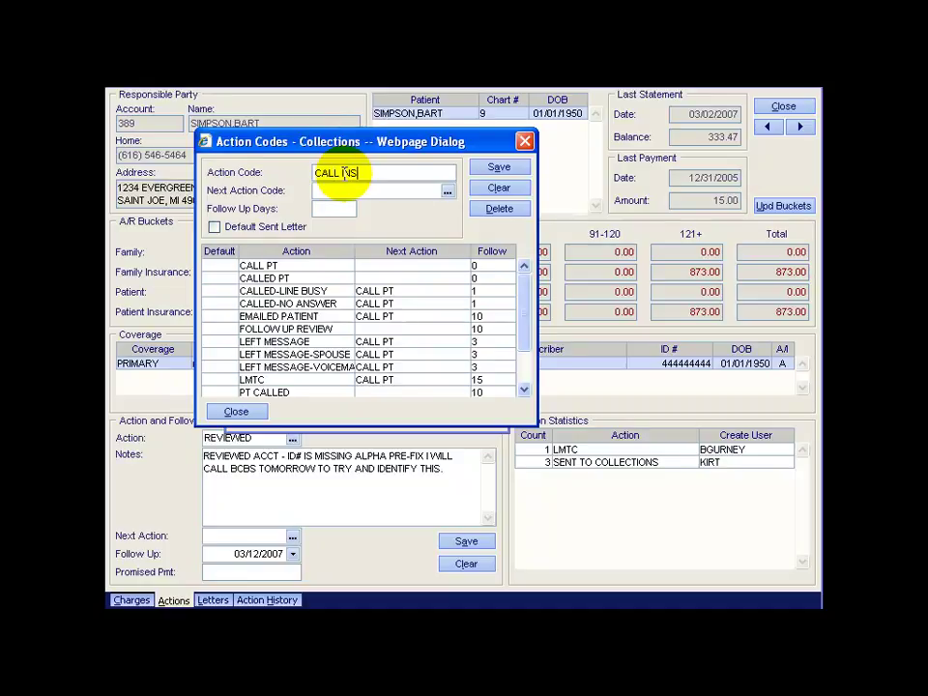
click(342, 209)
text(1)
click(499, 168)
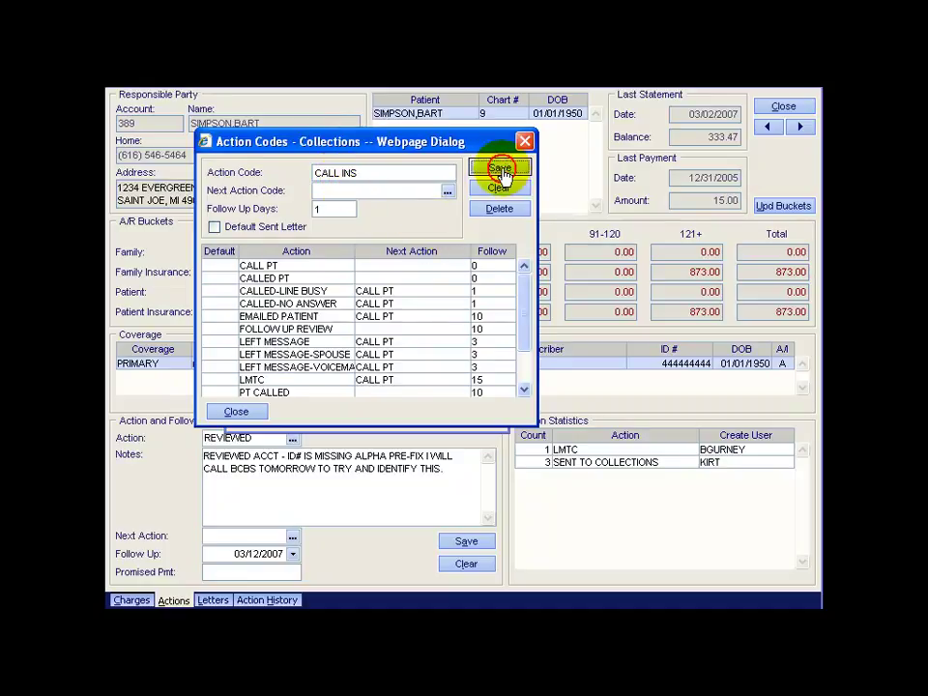
click(235, 413)
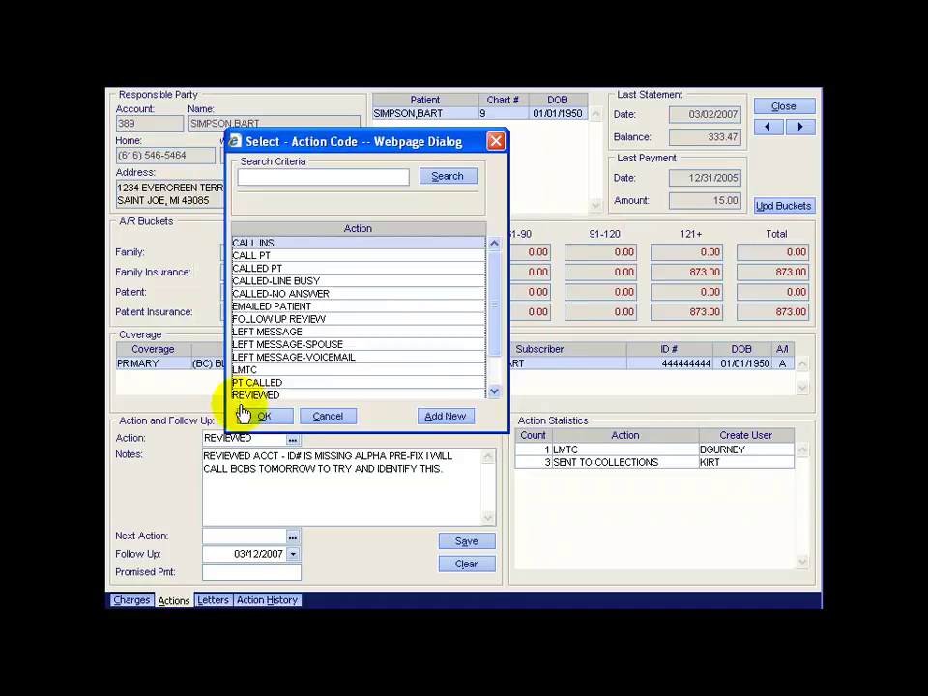
Step: Choose CALL INS as the next action, keep the 03/12/2007 follow-up date and save the action
click(254, 242)
double_click(253, 243)
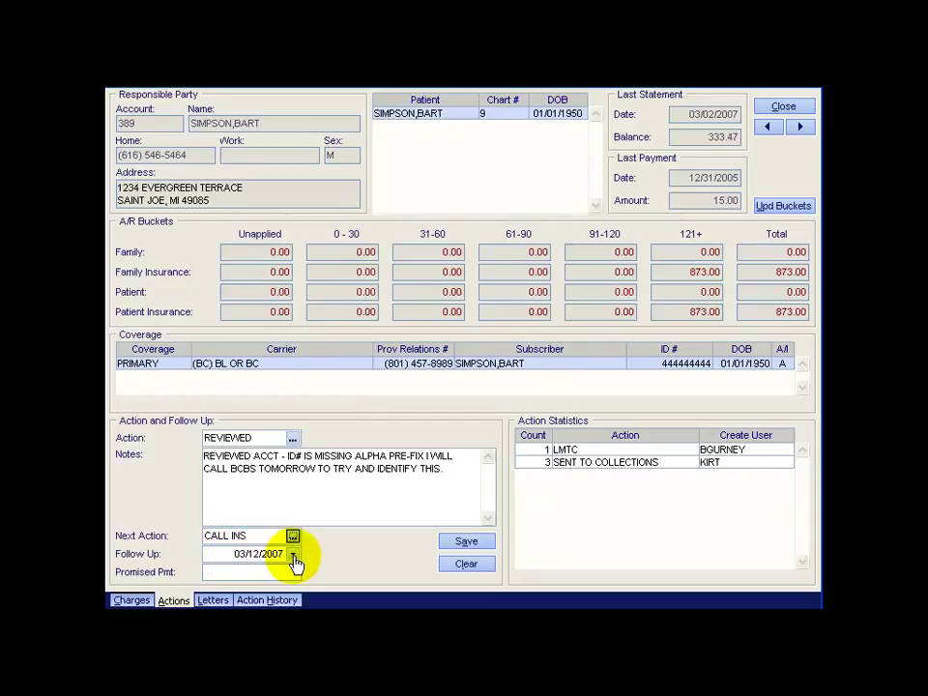
click(293, 555)
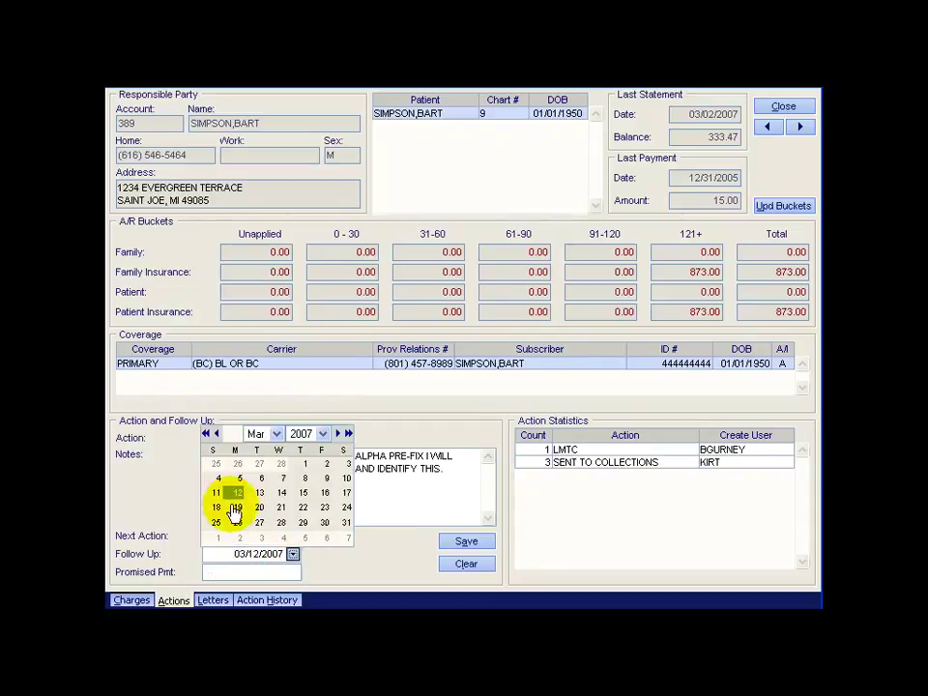
click(462, 542)
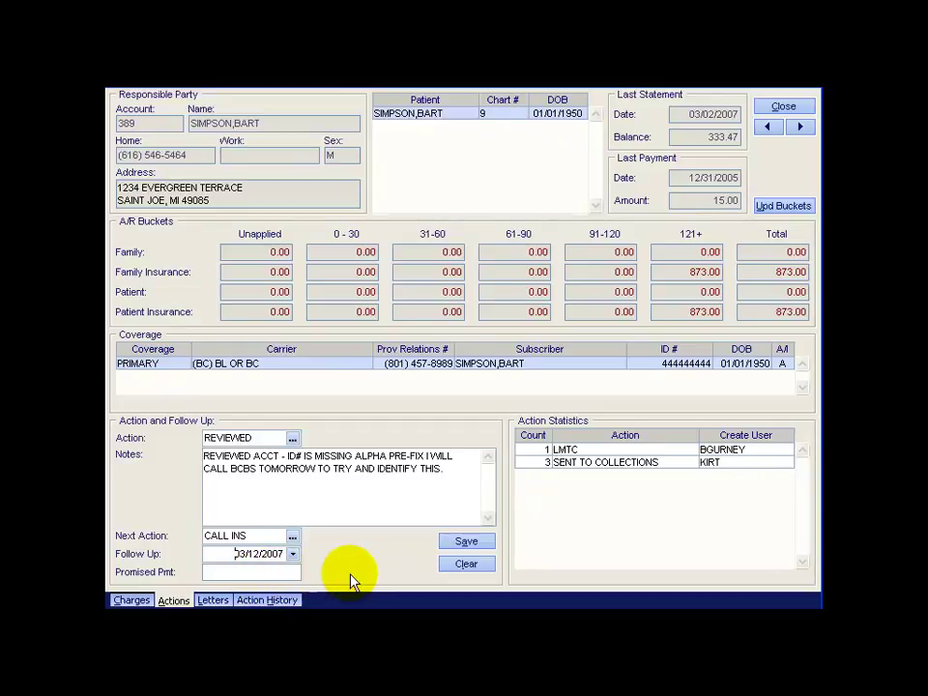
click(464, 544)
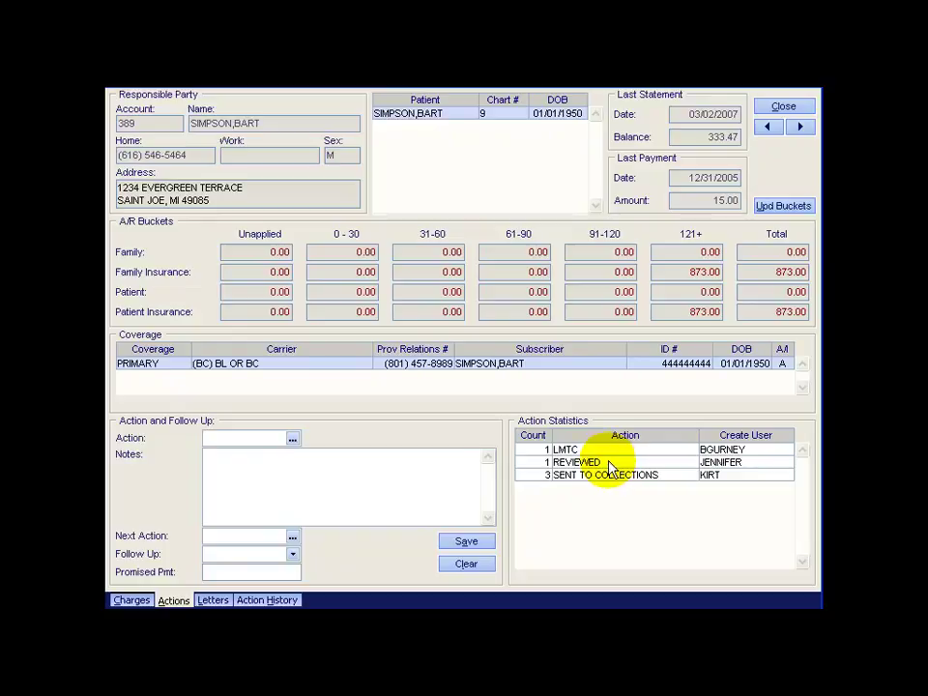
Step: Preview the account's letter based on the COLLECTION LETTER template and close the preview
click(212, 601)
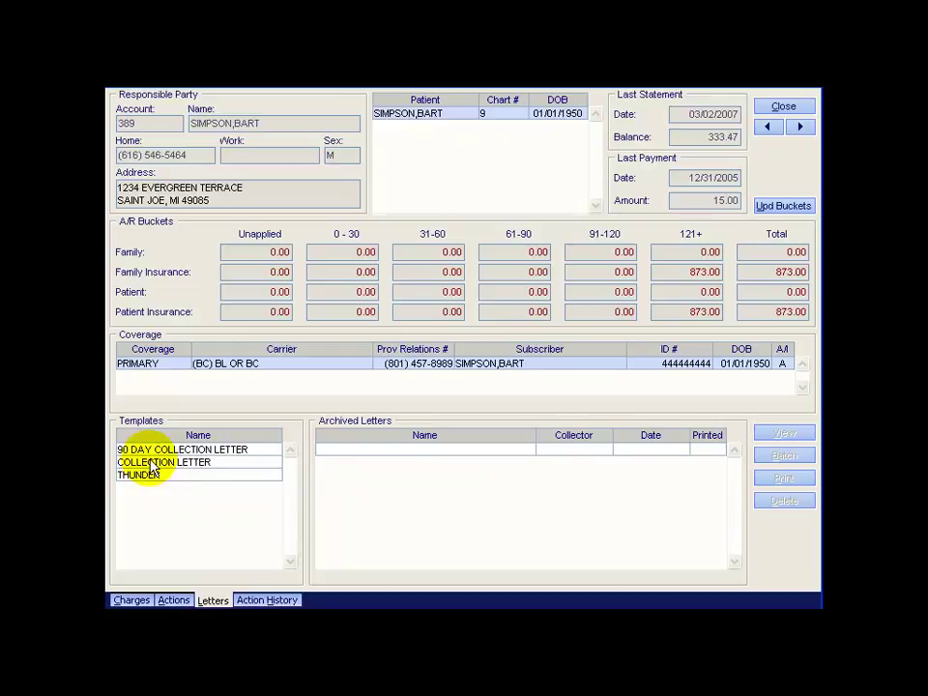
click(145, 463)
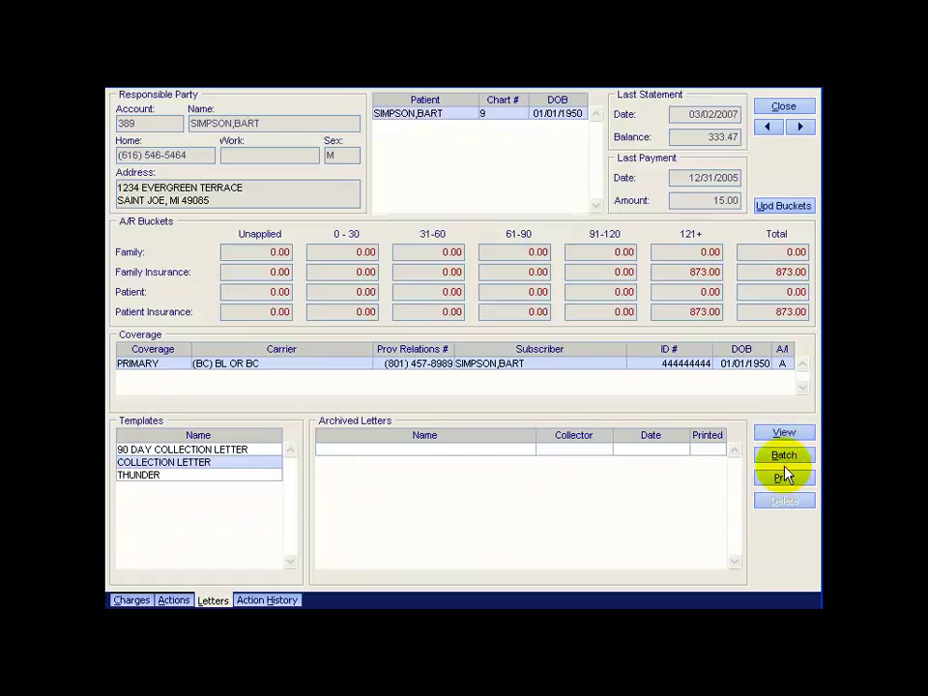
click(787, 434)
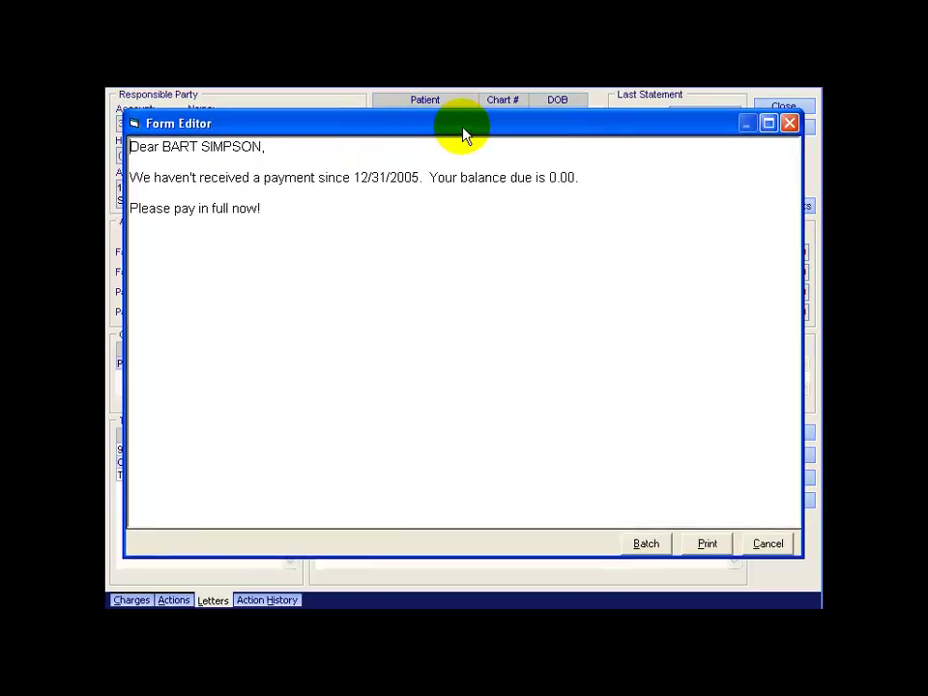
triple_click(462, 350)
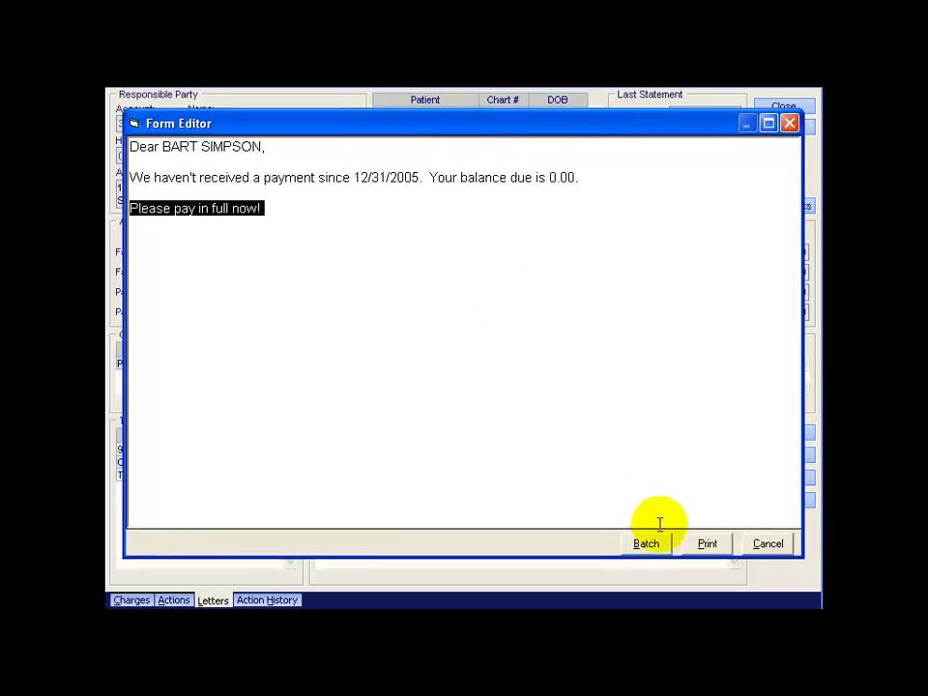
click(701, 543)
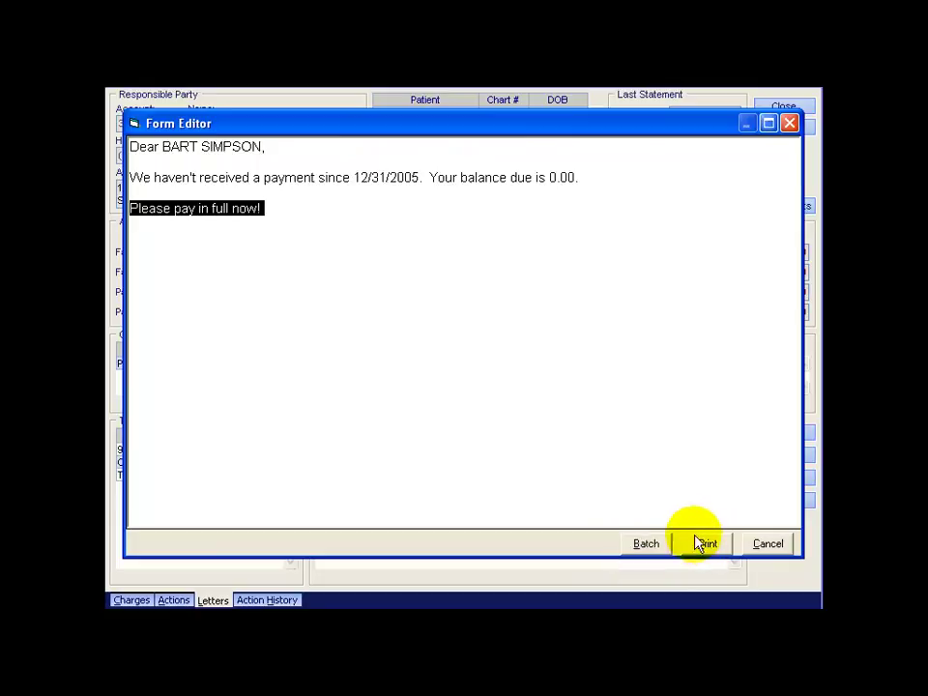
click(768, 545)
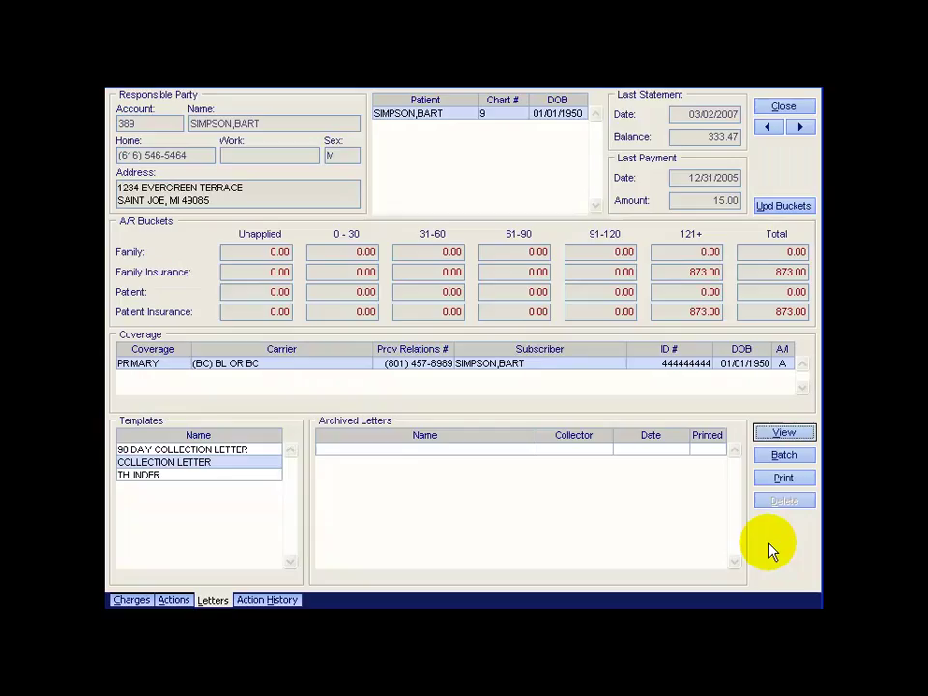
Step: Batch the collection letter and save the SEND LETTER 1 action with the note "SENDING PT COLLECTION LETTER" and follow-up date 03/13/2007
click(784, 458)
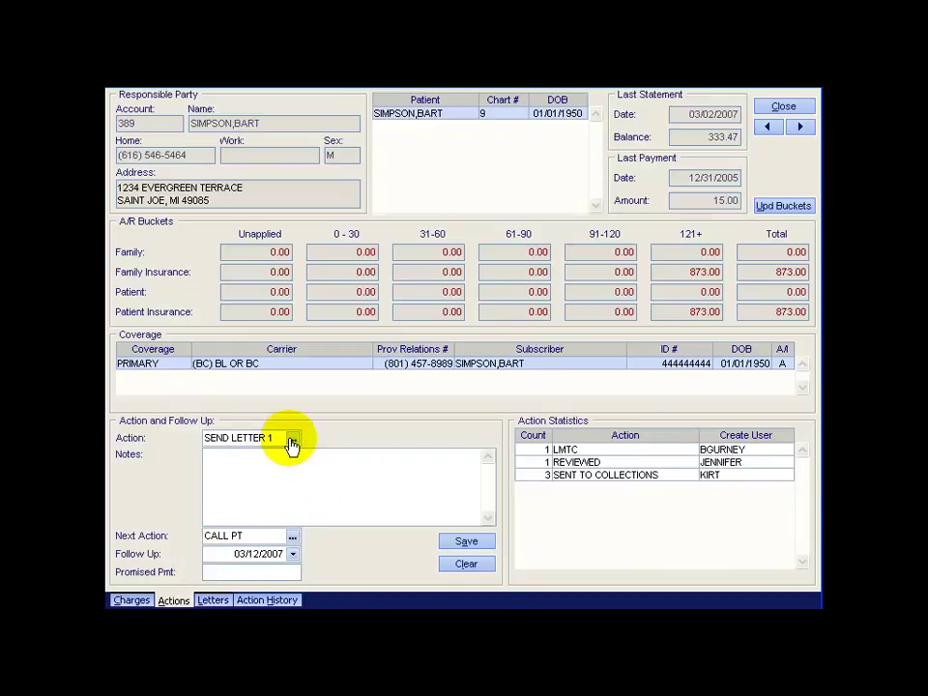
click(249, 464)
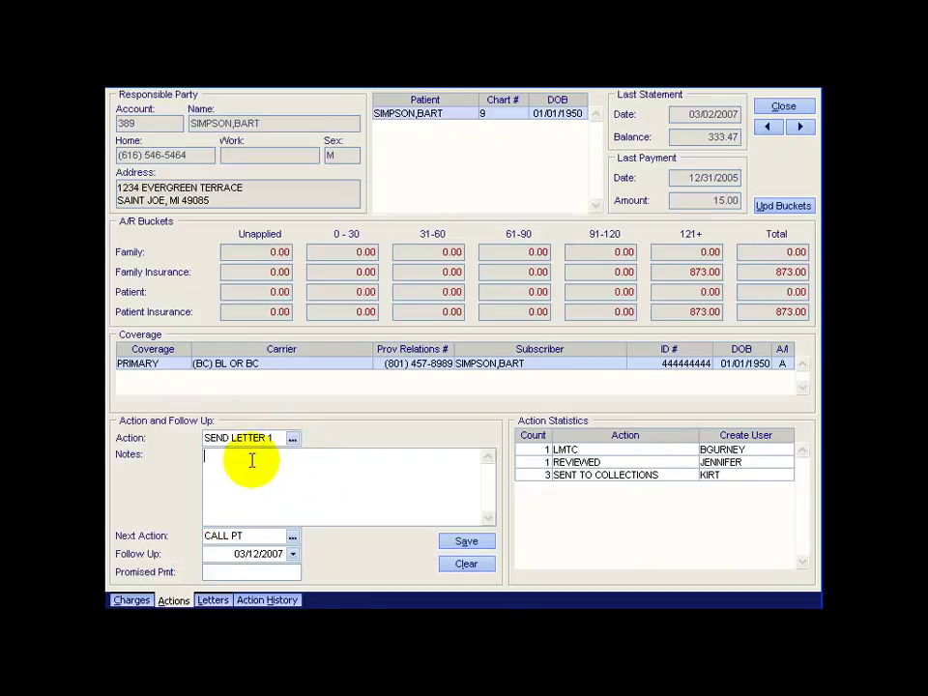
text(SENDING PT COLLECTION LETTER)
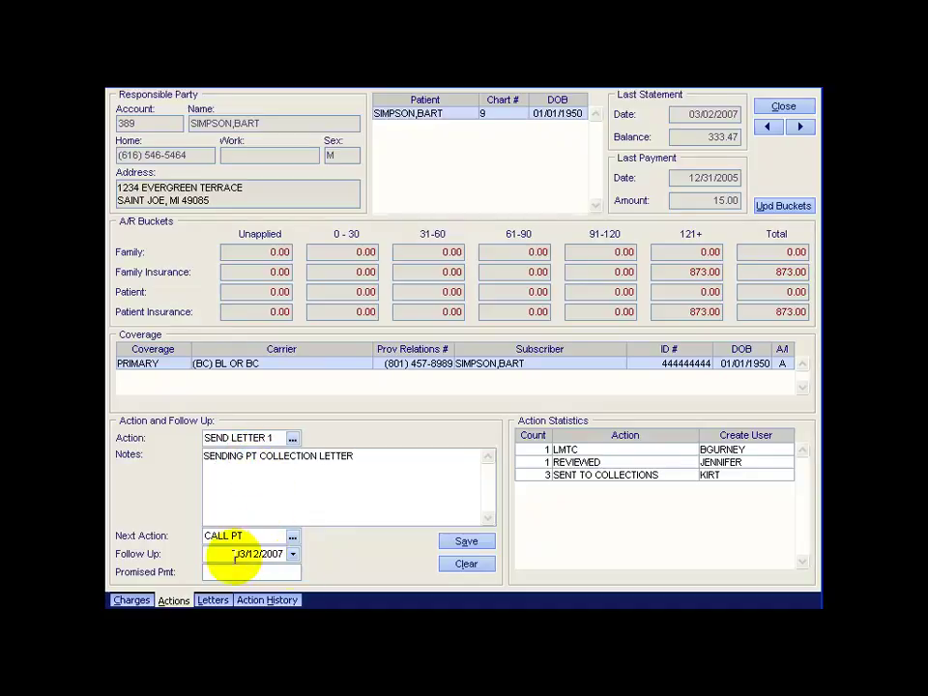
click(292, 554)
click(259, 492)
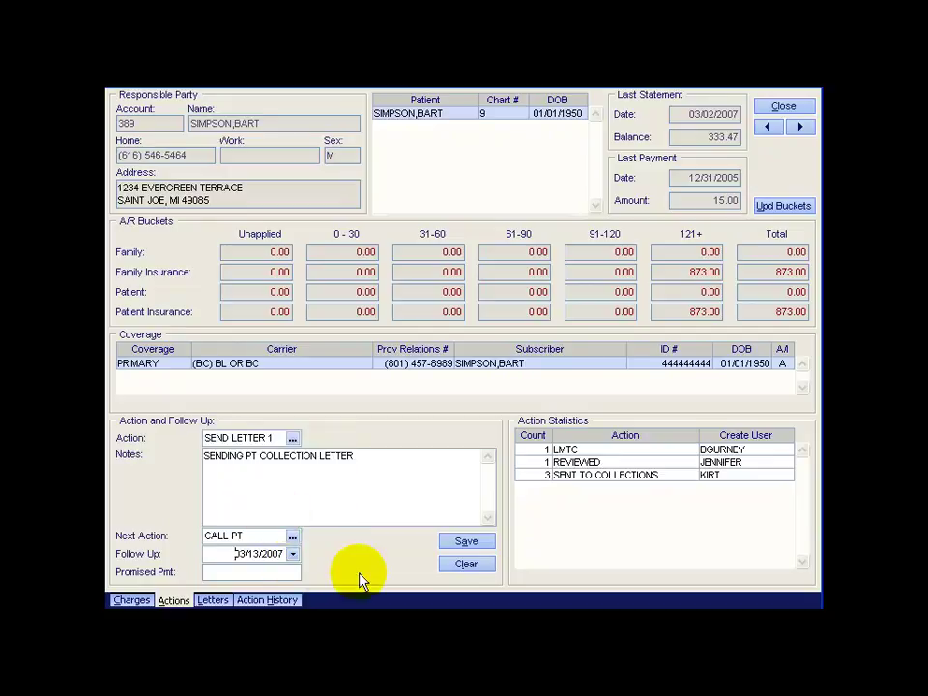
click(465, 544)
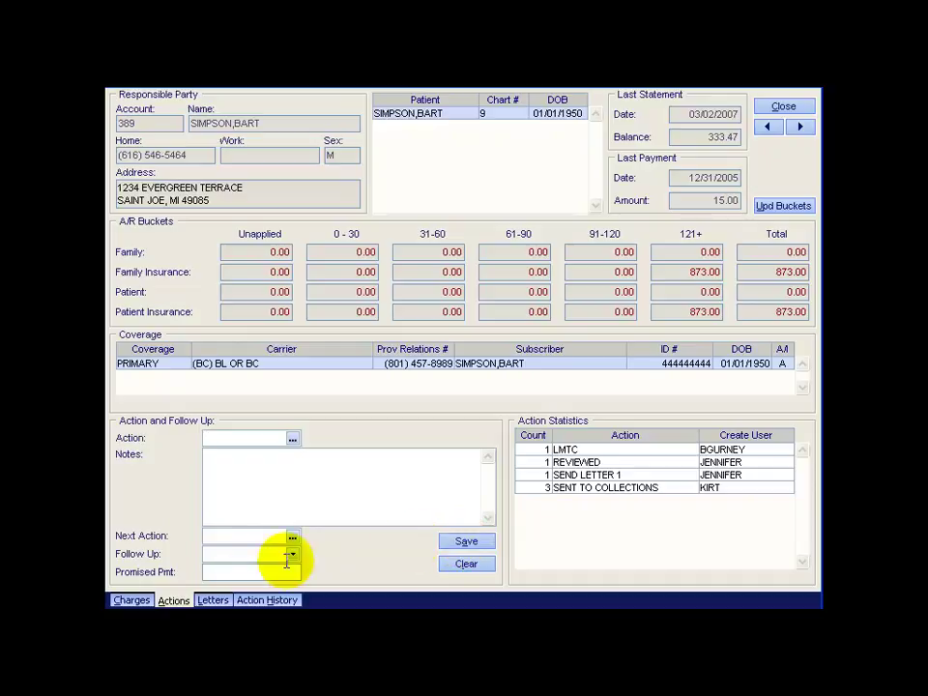
Step: Check the account's archived letters and view the full detail of the REVIEWED entry in the action history
click(212, 600)
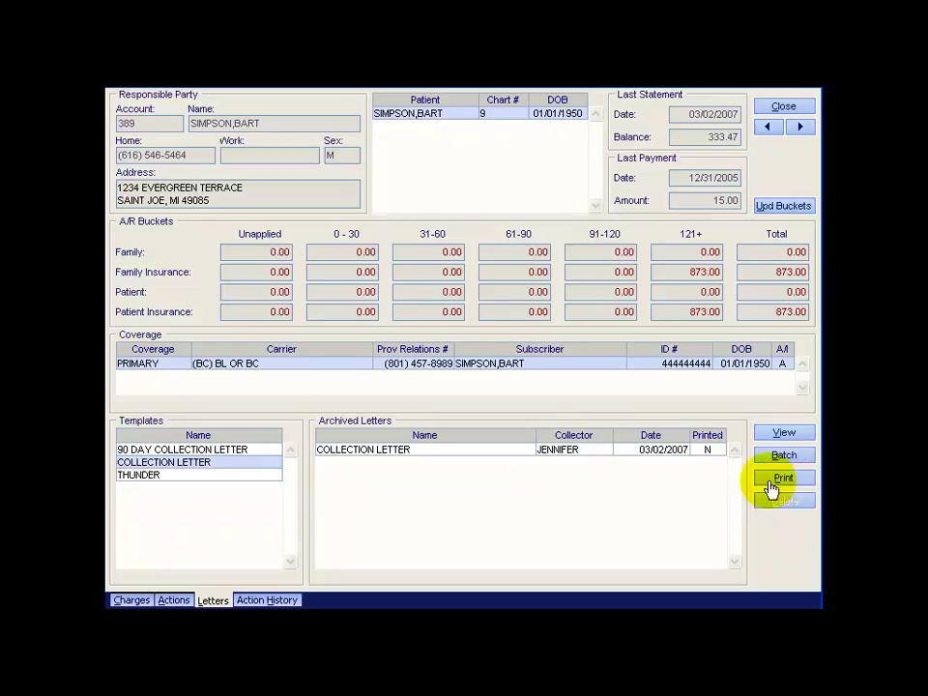
click(268, 601)
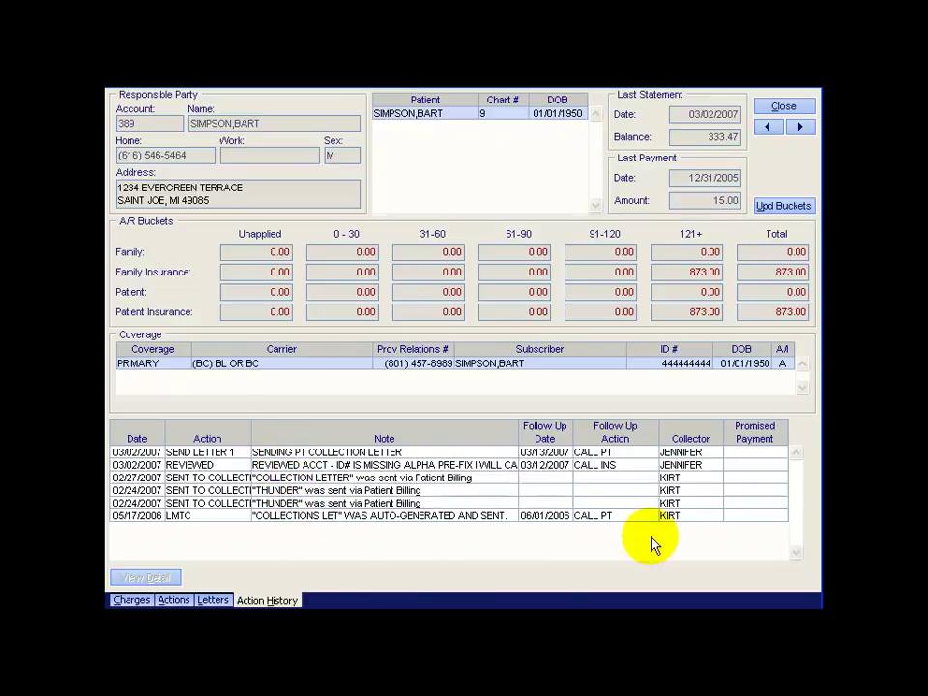
click(205, 464)
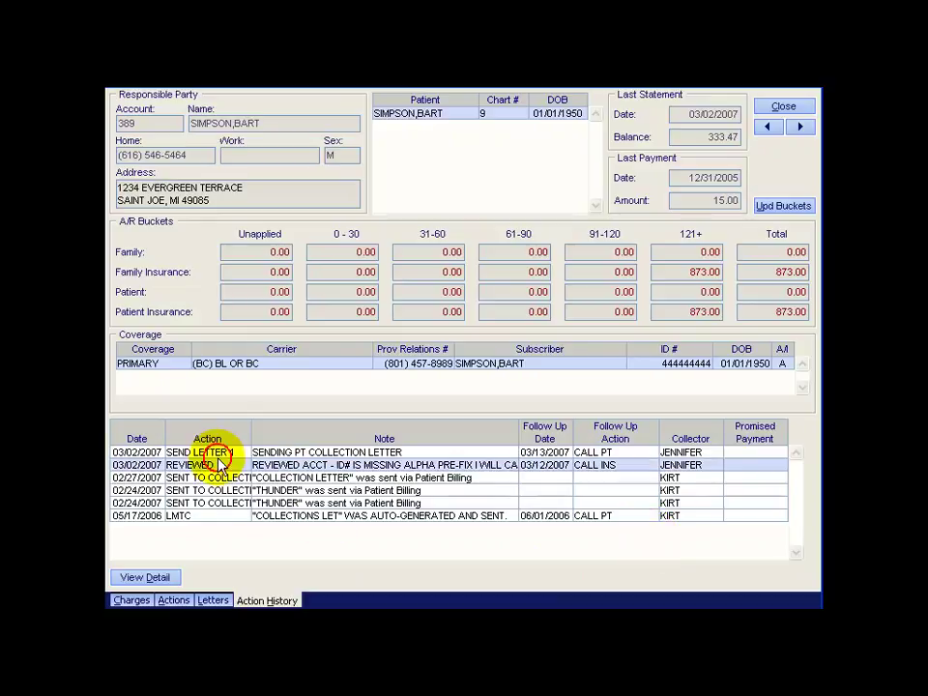
click(145, 577)
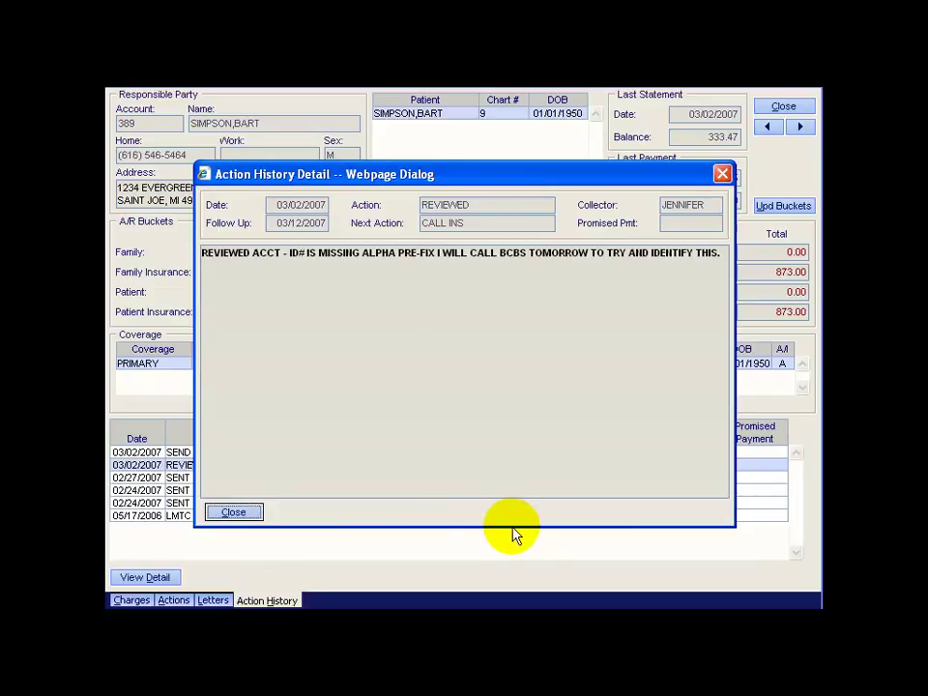
click(238, 513)
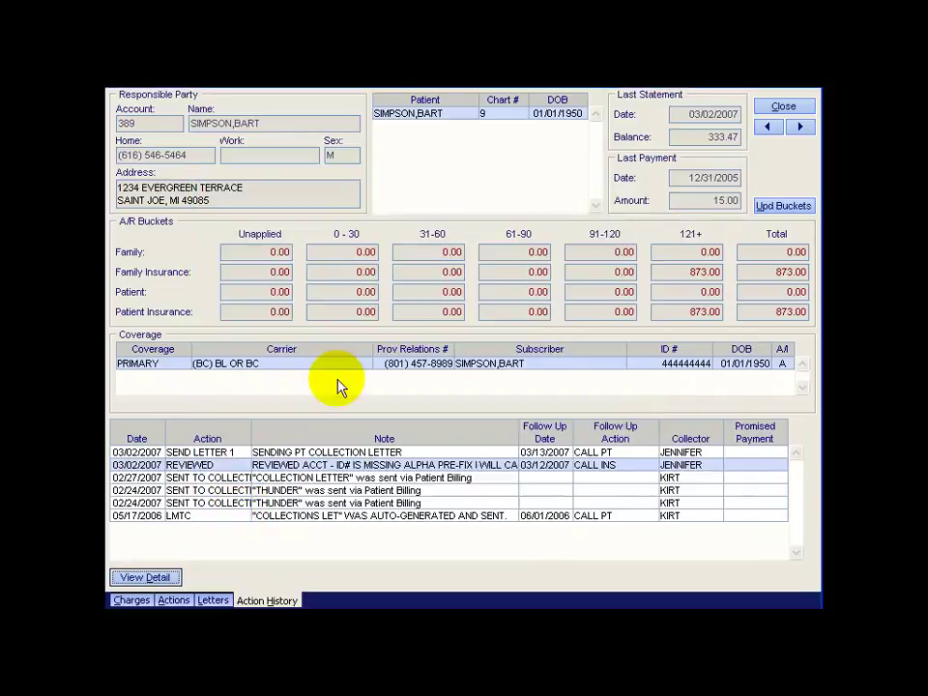
Step: Open the patient's information record from the collections account and show the patient notes
double_click(424, 118)
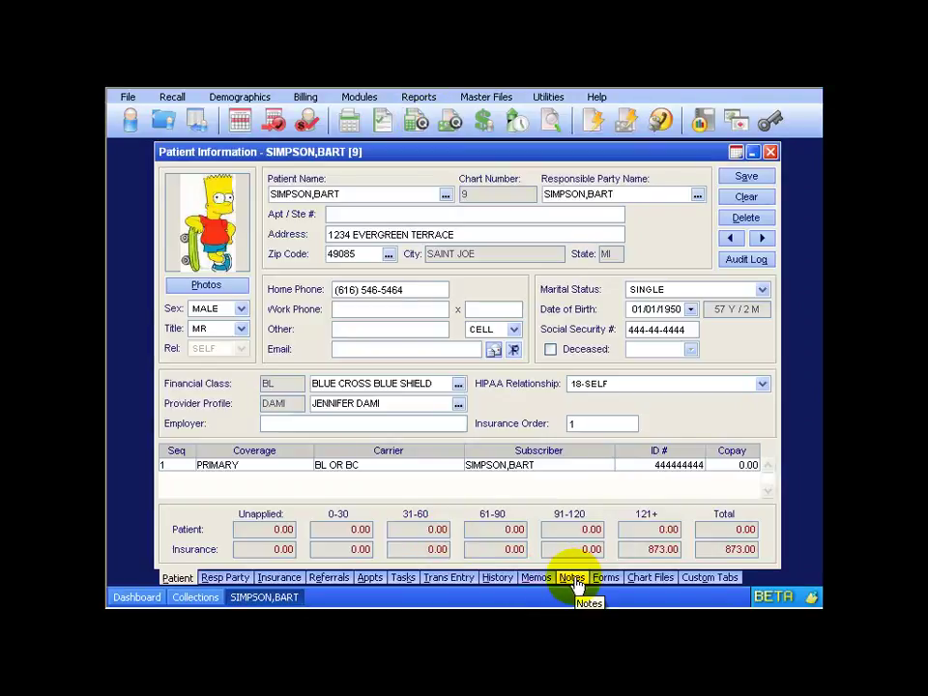
click(573, 580)
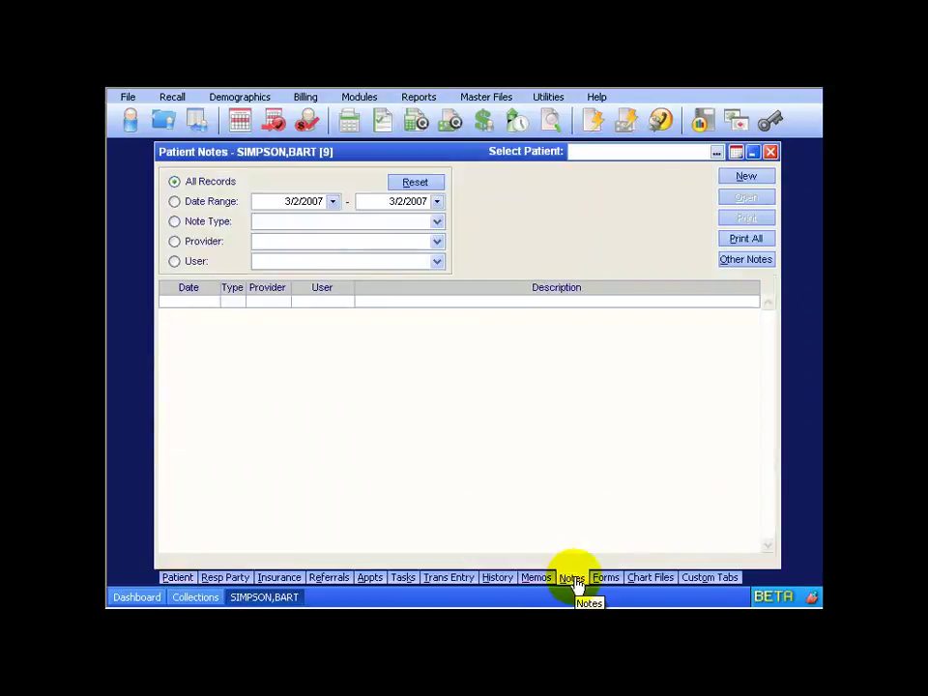
Step: View the patient's other notes in filtered mode, close them and show the responsible party information
click(753, 263)
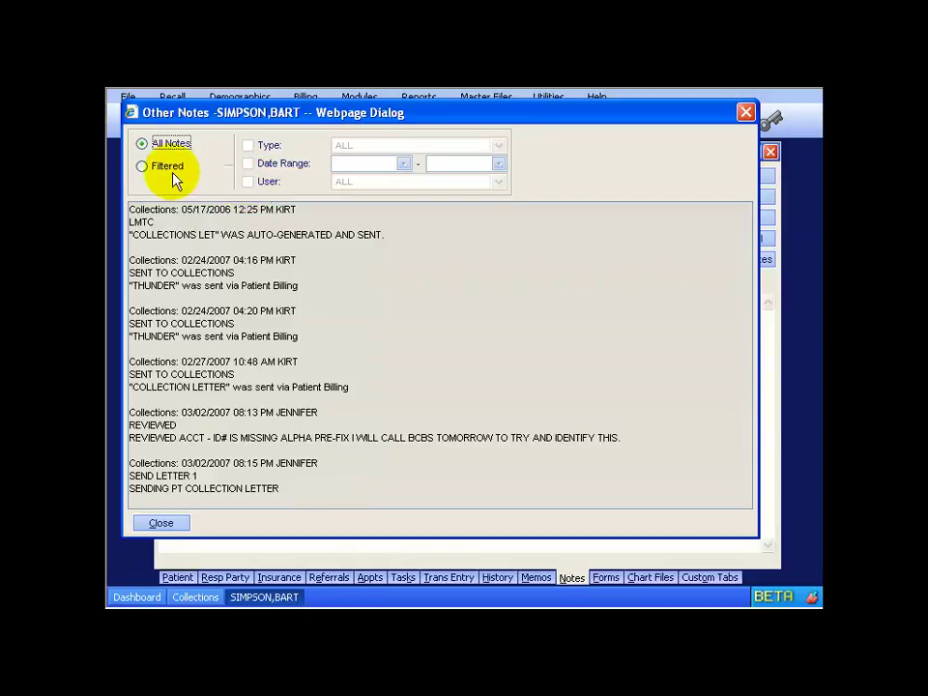
click(143, 167)
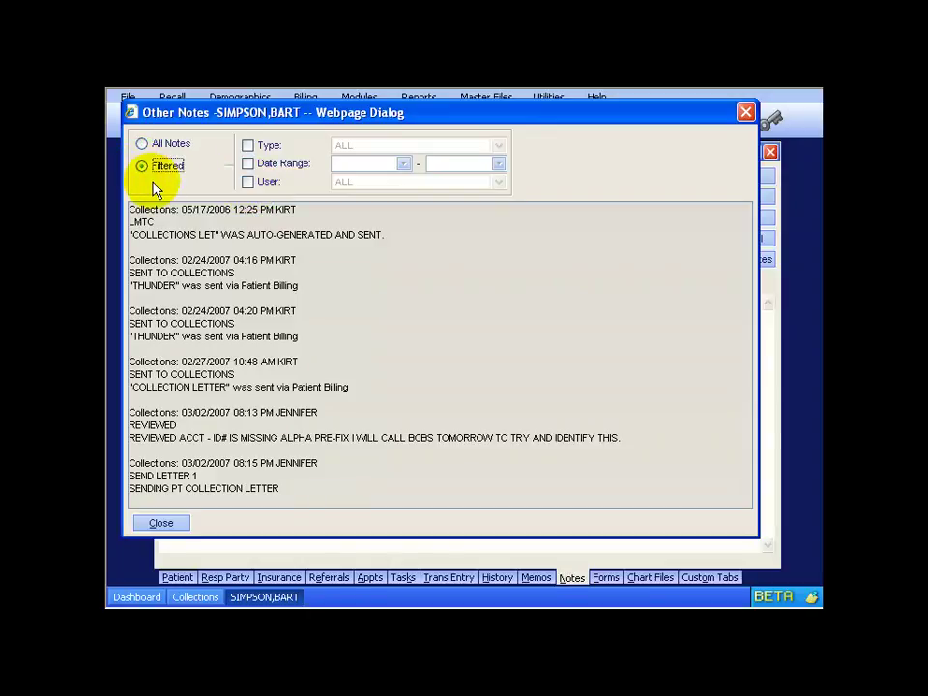
click(165, 524)
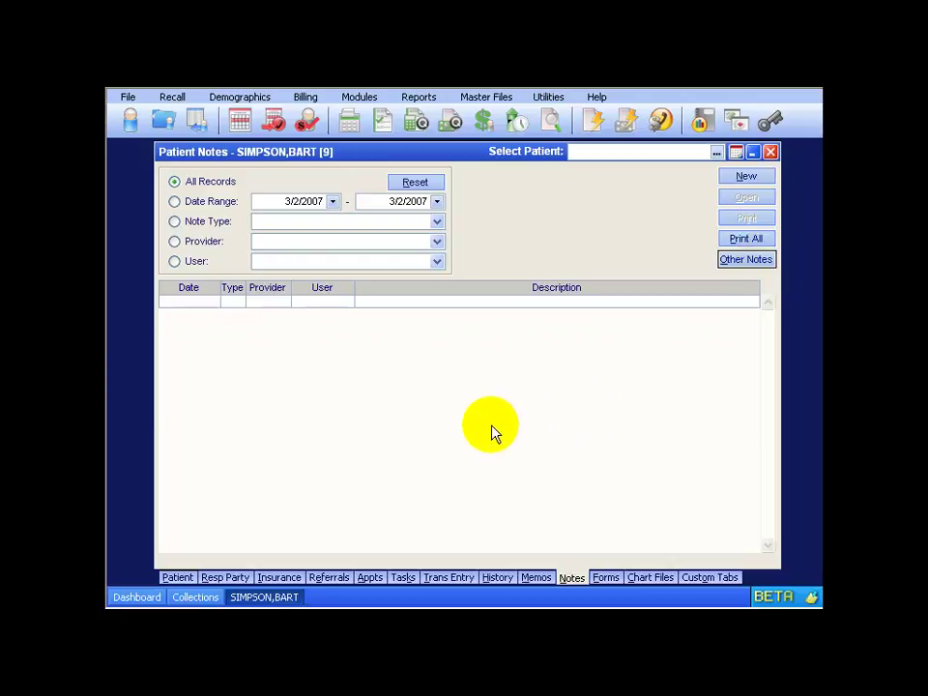
click(222, 580)
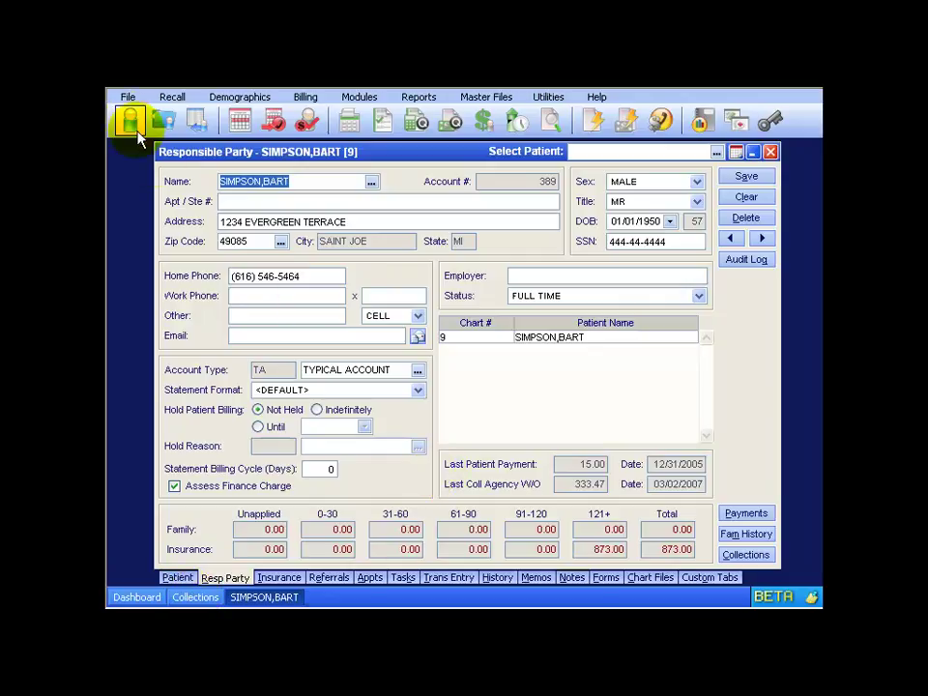
Step: Review the forms waiting in Batch Print, select the COLLECTION LETTER dated 03/02/2007, and close the list without printing
click(129, 98)
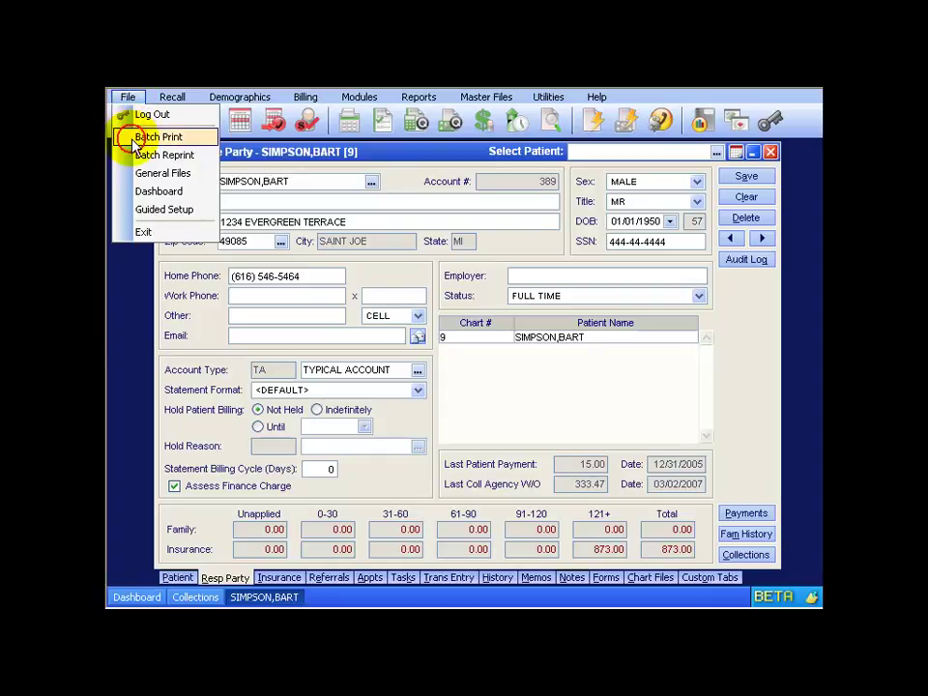
click(135, 138)
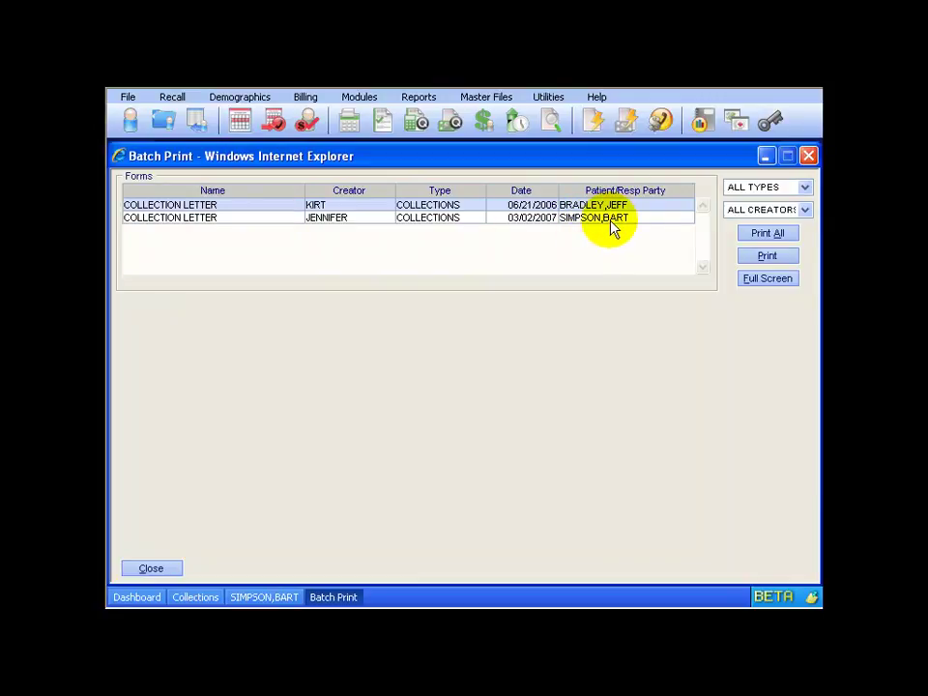
click(328, 221)
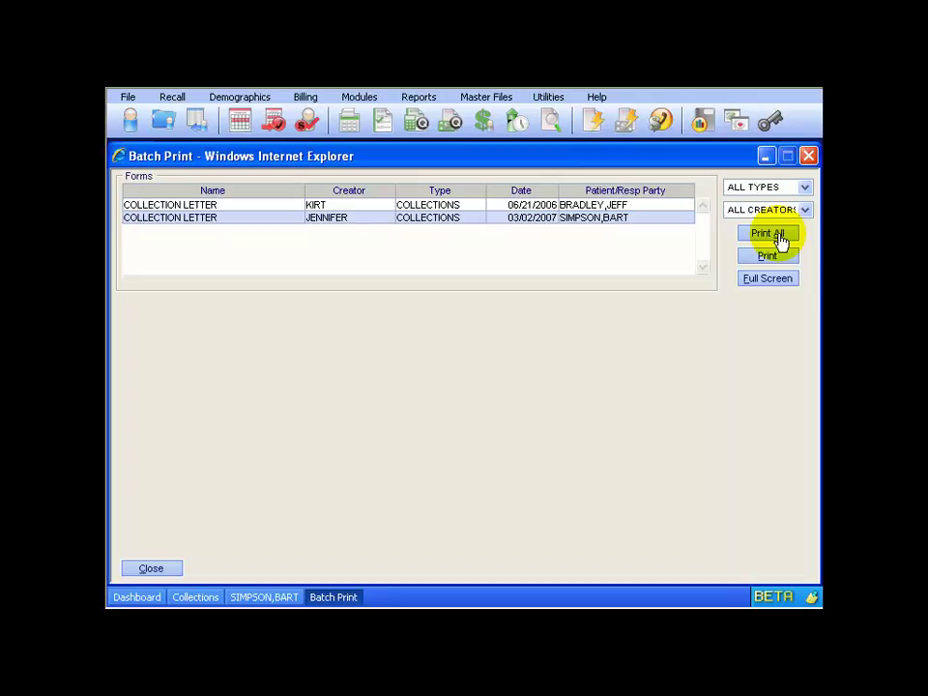
click(152, 569)
click(128, 97)
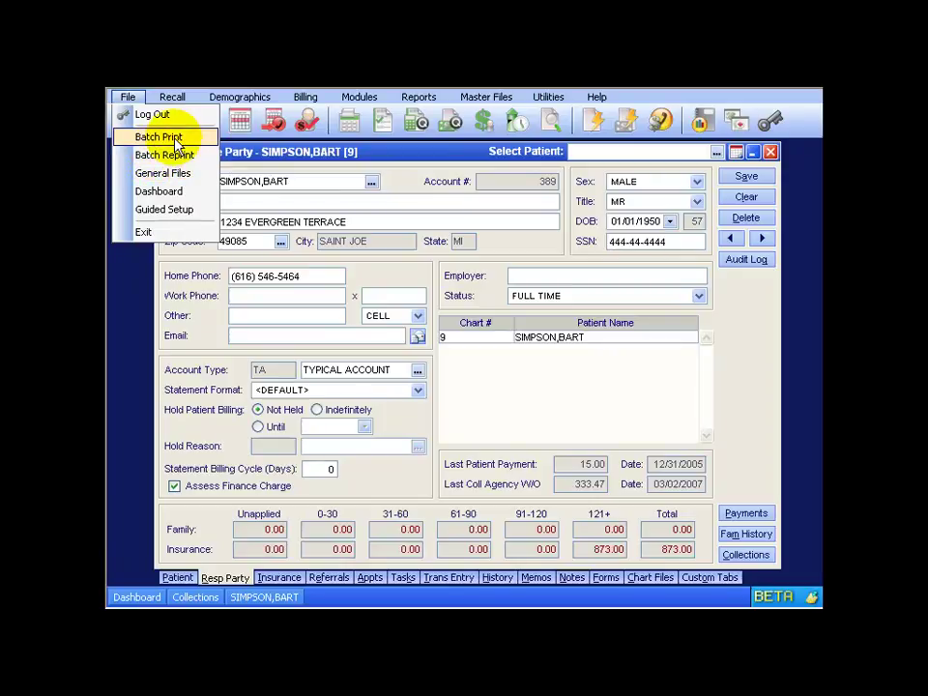
click(160, 138)
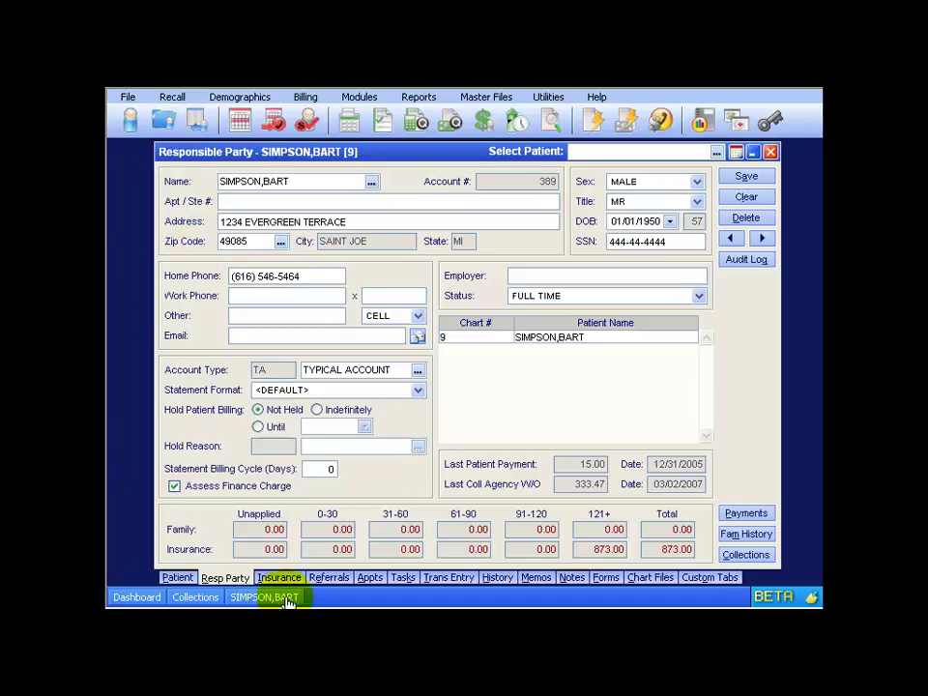